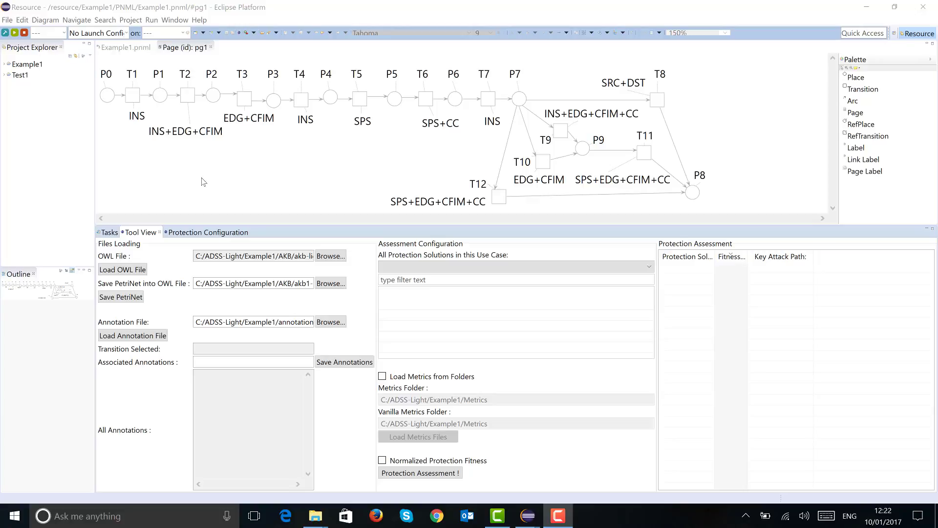
- Load the OWL knowledge base file and the annotation file for Example1 from their preset paths
{"action": "left_click", "coordinate": [140, 273]}
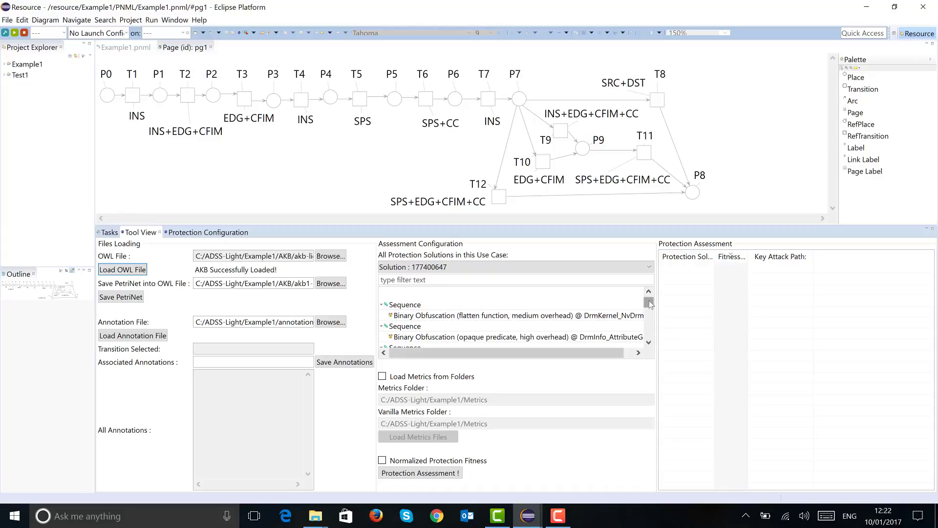
{"action": "mouse_move", "coordinate": [649, 300]}
{"action": "left_mouse_down"}
{"action": "mouse_move", "coordinate": [650, 316]}
{"action": "mouse_move", "coordinate": [651, 302]}
{"action": "left_mouse_up"}
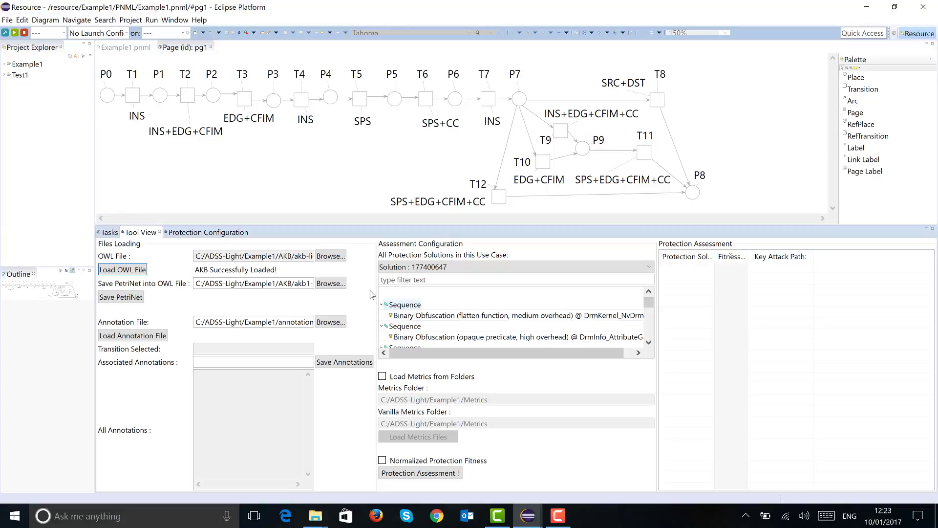
{"action": "left_click", "coordinate": [150, 336]}
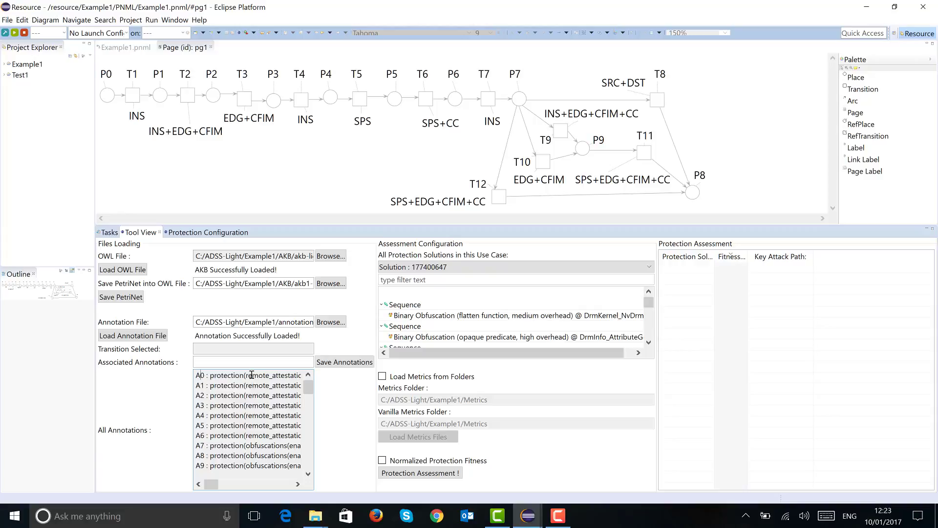
- Select transition T5 in the Petri net and enter A0, A1 as its associated annotations
{"action": "left_click", "coordinate": [360, 99]}
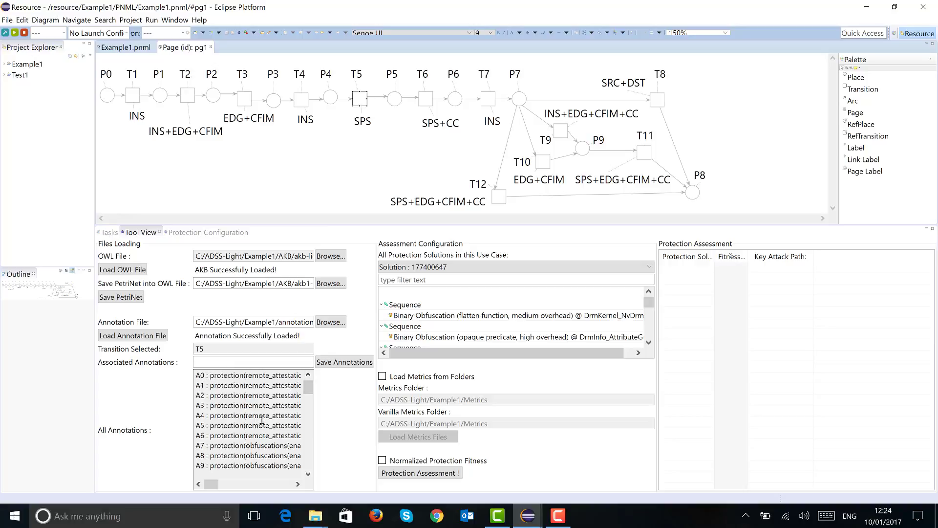
{"action": "mouse_move", "coordinate": [308, 390]}
{"action": "left_mouse_down"}
{"action": "mouse_move", "coordinate": [311, 474]}
{"action": "mouse_move", "coordinate": [309, 385]}
{"action": "left_mouse_up"}
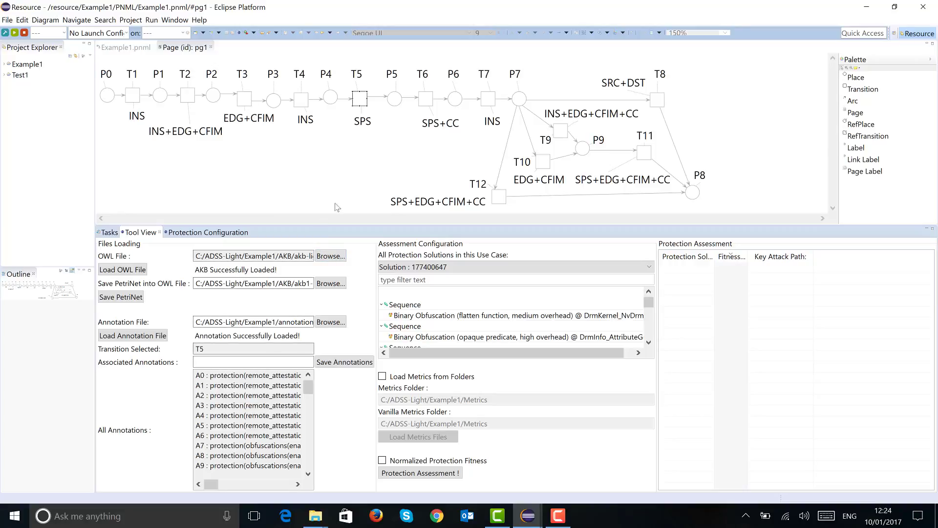
{"action": "left_click", "coordinate": [360, 101]}
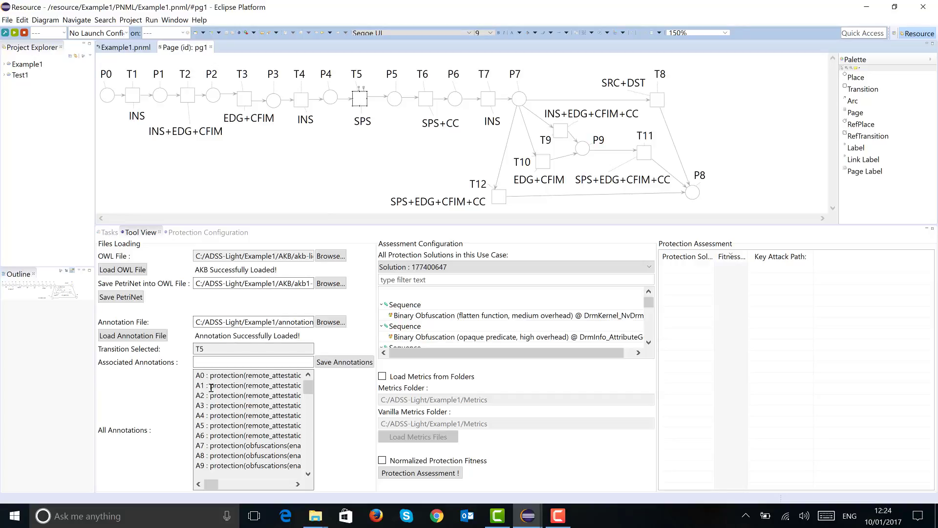
{"action": "left_click", "coordinate": [209, 363]}
{"action": "type", "text": "A"}
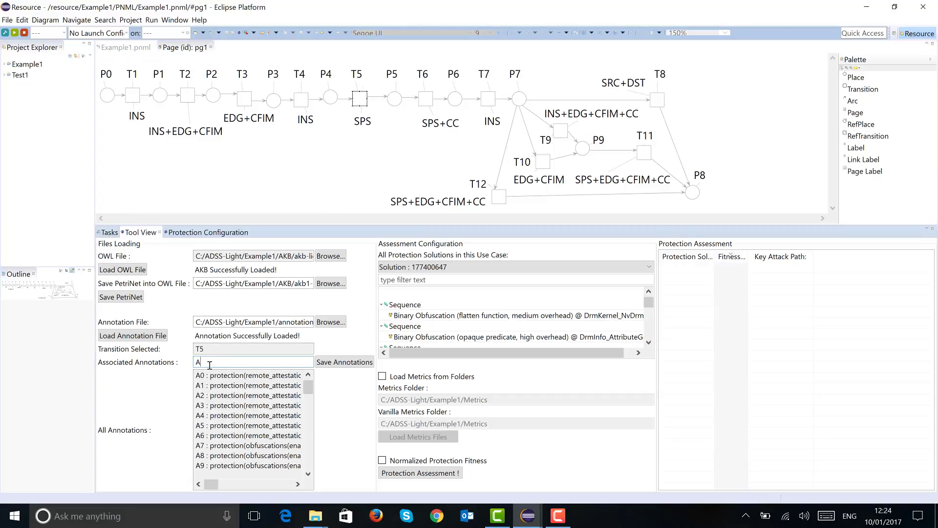
{"action": "type", "text": "0, A1"}
- Select transition T7 in the Petri net and enter A2, A3 as its associated annotations
{"action": "left_click", "coordinate": [488, 100]}
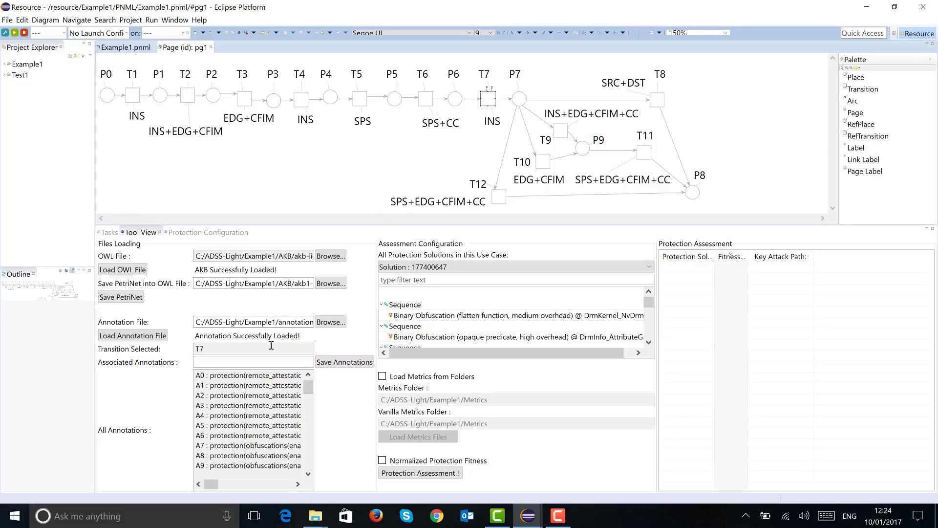
{"action": "left_click", "coordinate": [212, 360]}
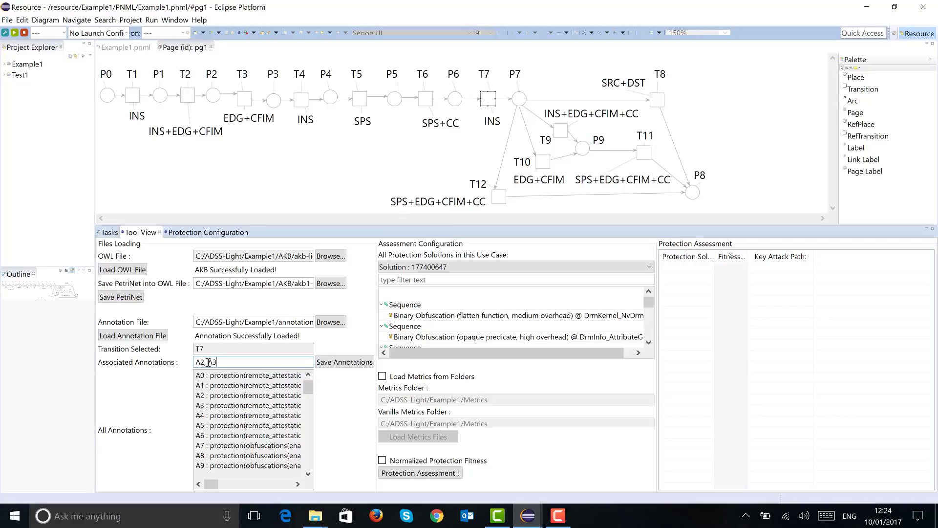
{"action": "type", "text": "A2, A3, A"}
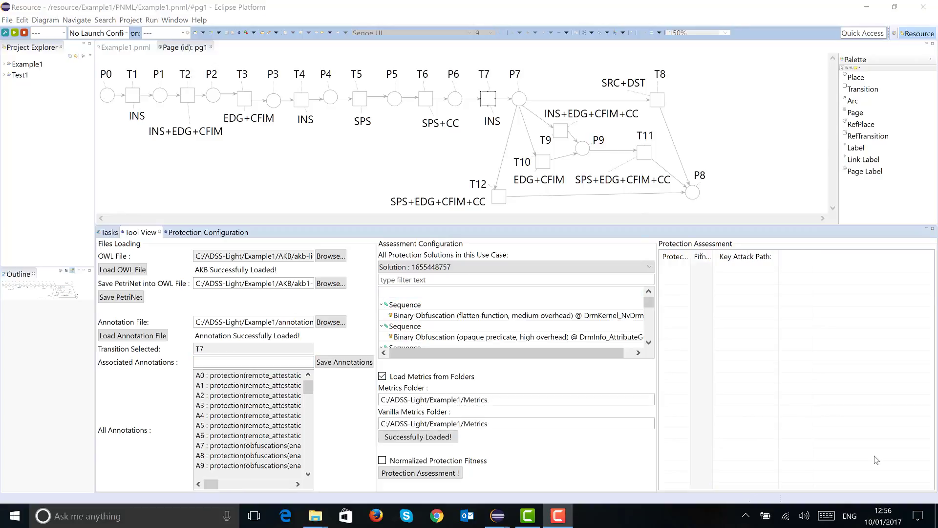
{"action": "left_click", "coordinate": [649, 263]}
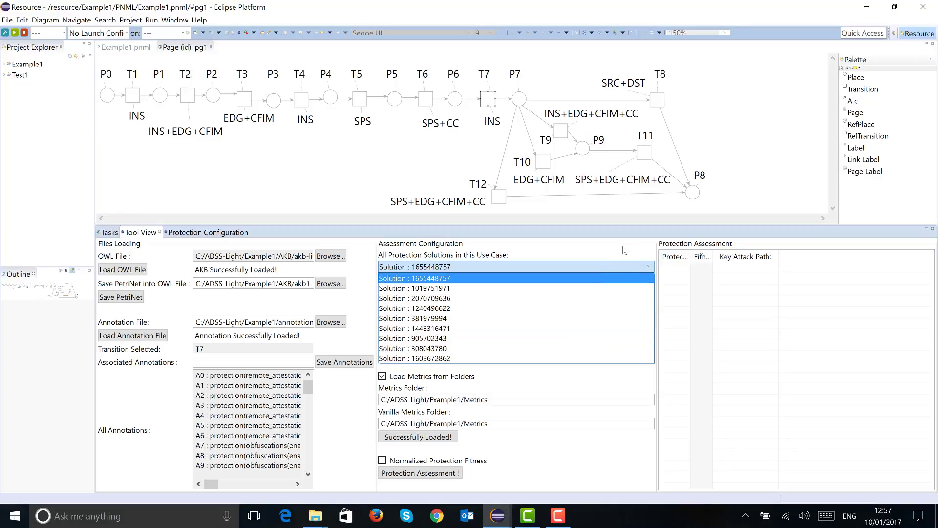
{"action": "left_click", "coordinate": [451, 270]}
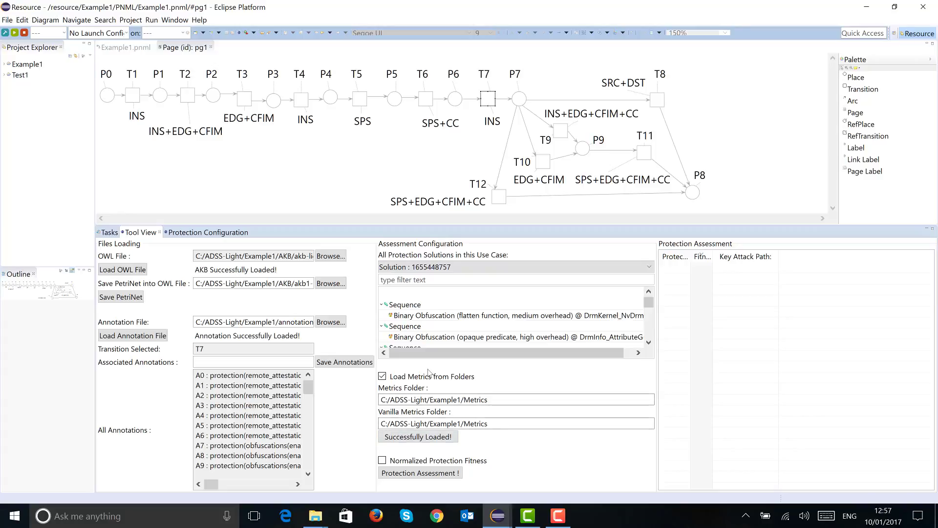
{"action": "left_click", "coordinate": [443, 472]}
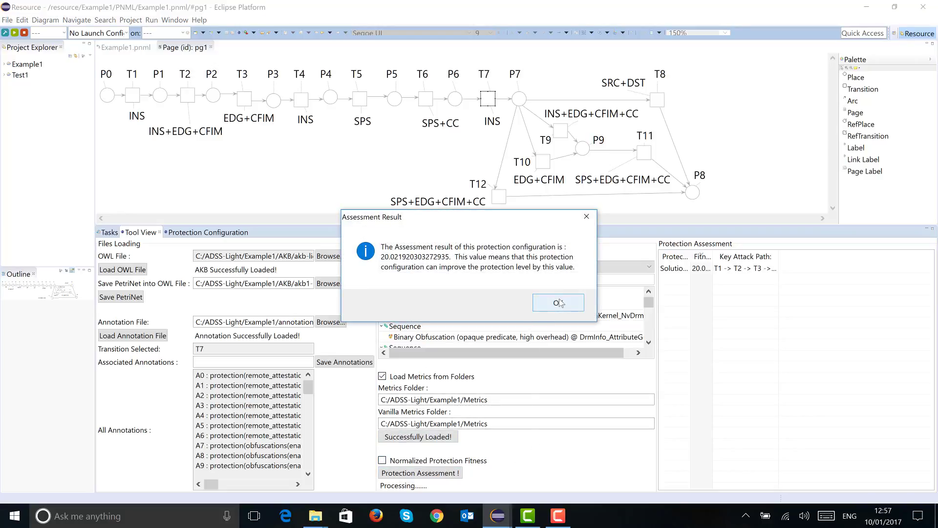
{"action": "left_click", "coordinate": [539, 302]}
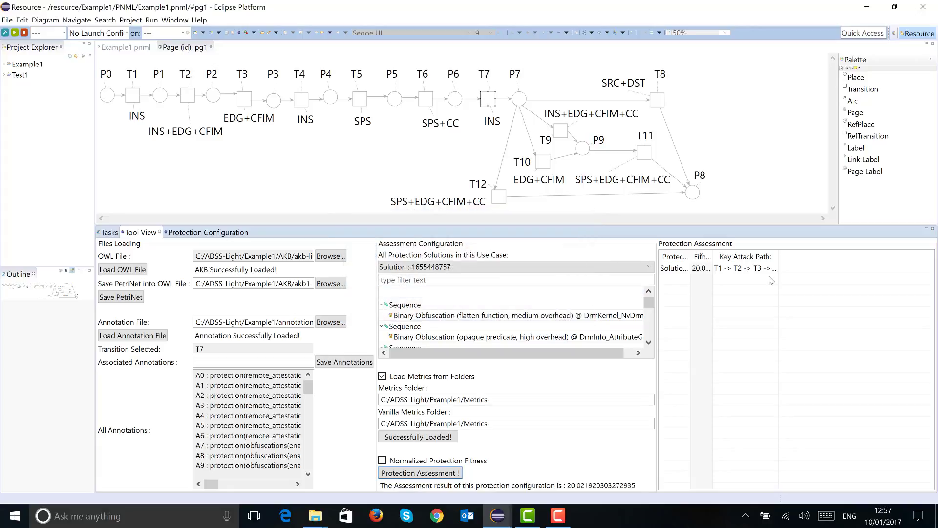
{"action": "mouse_move", "coordinate": [716, 256]}
{"action": "left_mouse_down"}
{"action": "mouse_move", "coordinate": [729, 256]}
{"action": "mouse_move", "coordinate": [710, 256]}
{"action": "mouse_move", "coordinate": [718, 256]}
{"action": "left_mouse_up"}
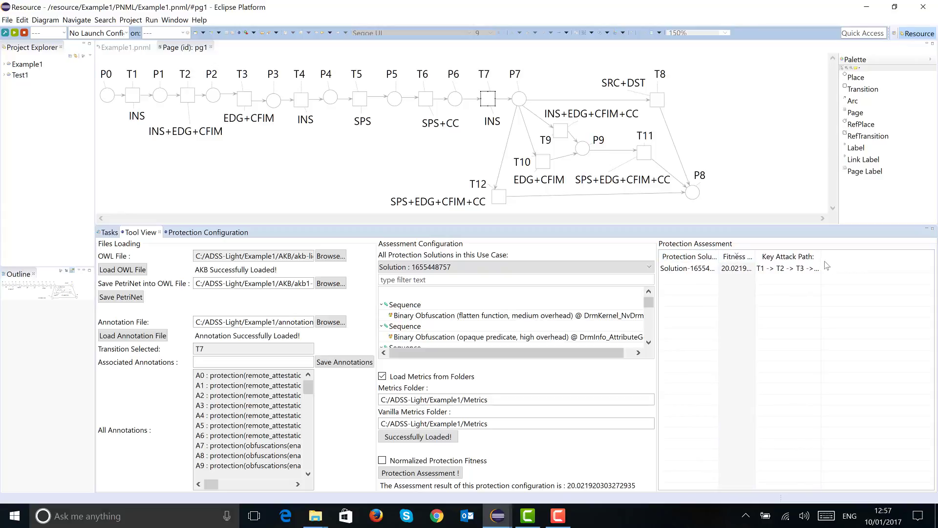
{"action": "left_click_drag", "start_coordinate": [821, 256], "coordinate": [926, 254]}
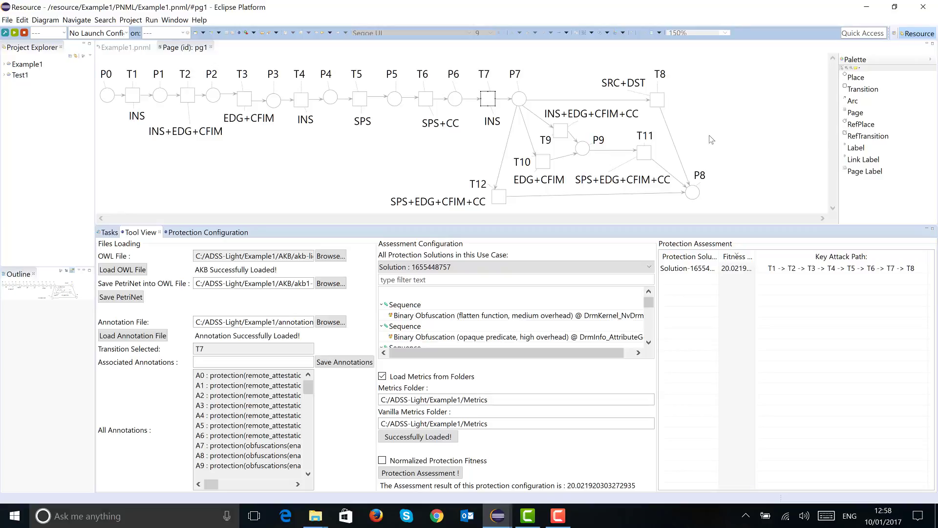
{"action": "left_click", "coordinate": [464, 272]}
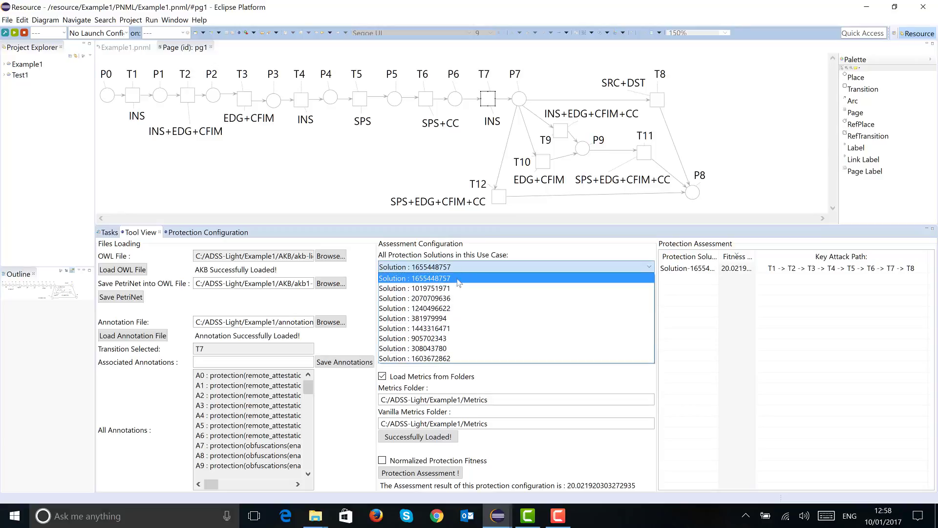
{"action": "left_click", "coordinate": [443, 361]}
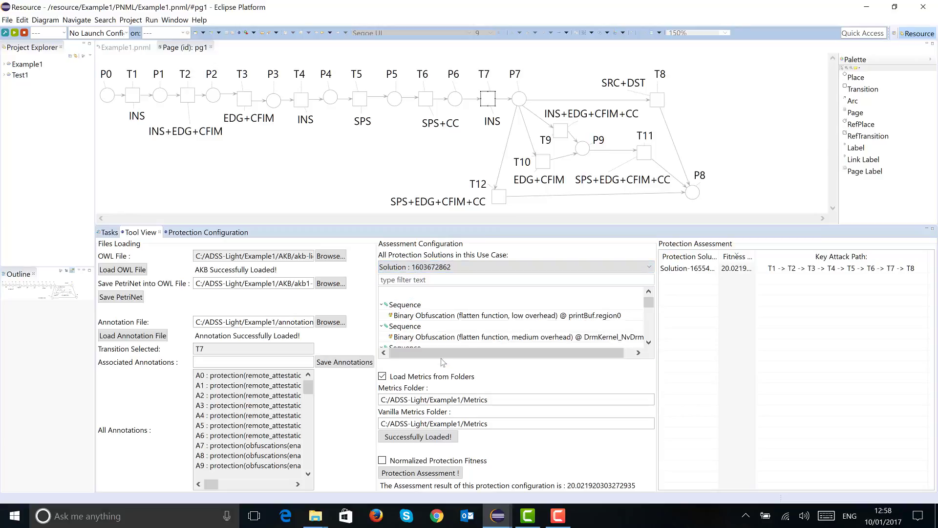
{"action": "left_click", "coordinate": [436, 473]}
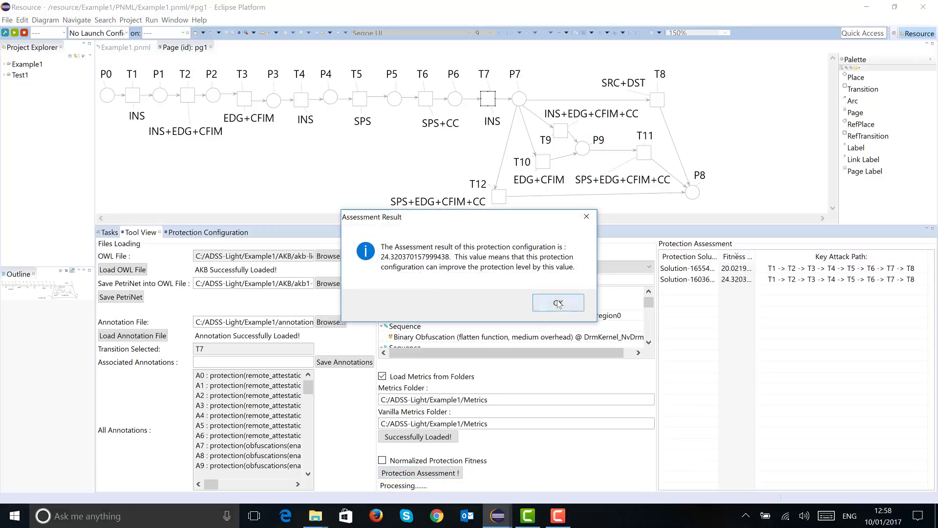
{"action": "left_click", "coordinate": [558, 303]}
- Choose protection solution 308043780, run its protection assessment and dismiss the result message
{"action": "left_click", "coordinate": [496, 266]}
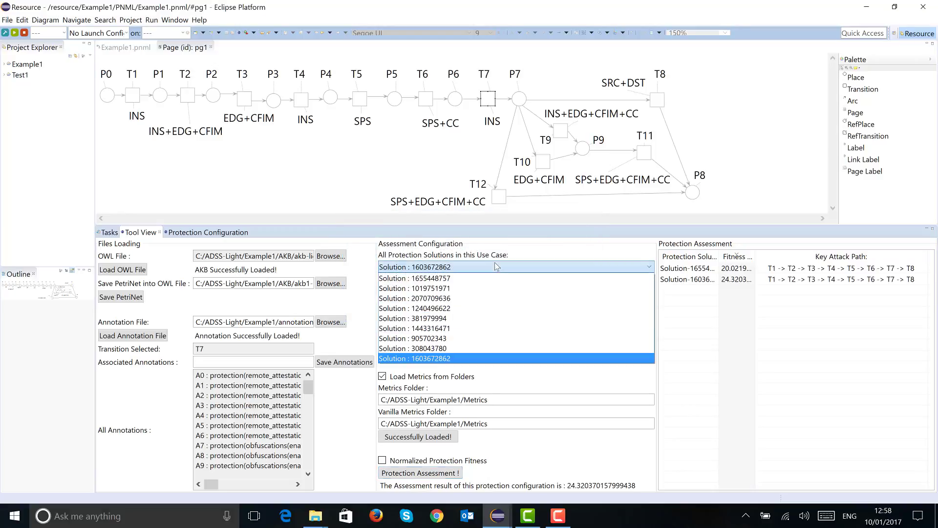
{"action": "left_click", "coordinate": [461, 348]}
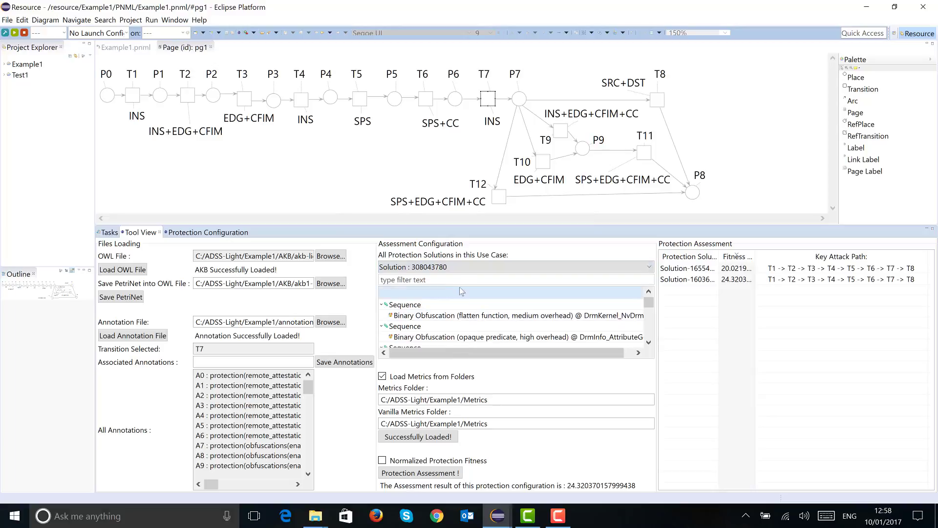
{"action": "left_click", "coordinate": [434, 472]}
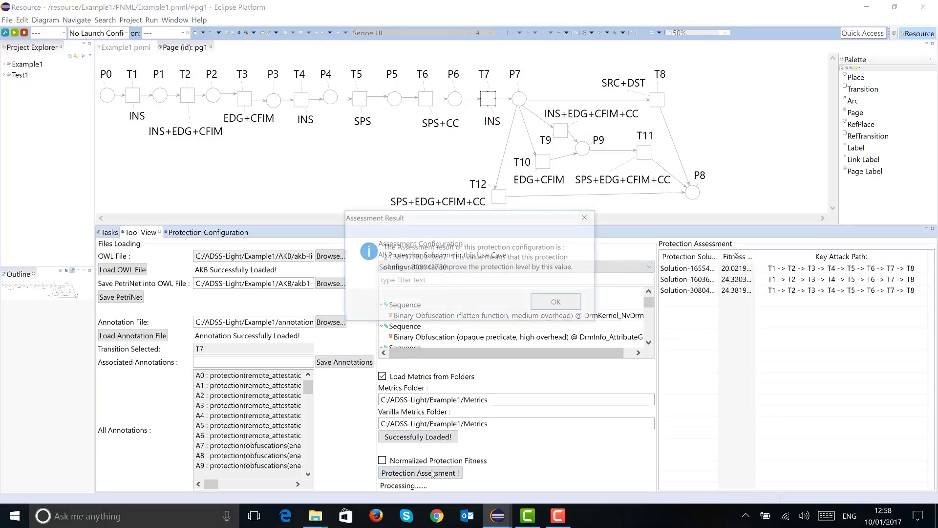
{"action": "left_click", "coordinate": [548, 304]}
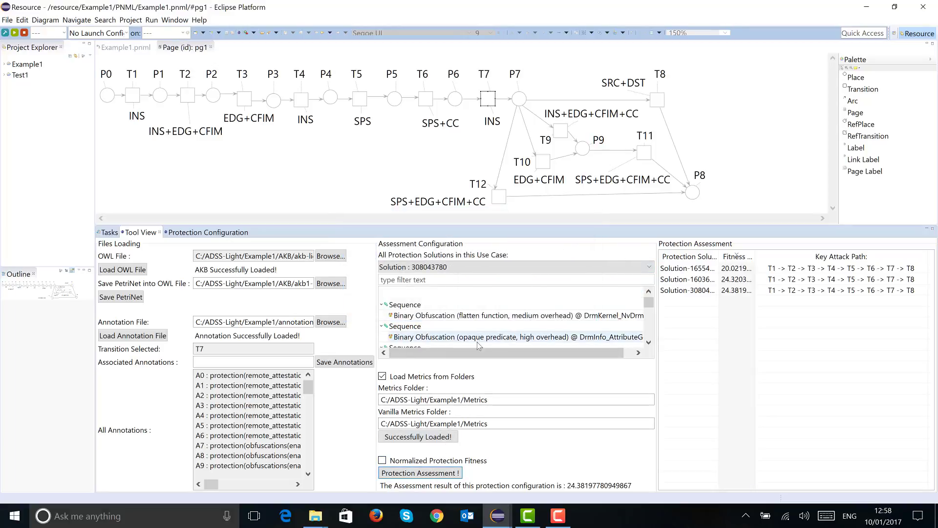
- Run the protection assessment for solution 381979994 and select the top solution in the results sorted by descending fitness
{"action": "left_click", "coordinate": [461, 267]}
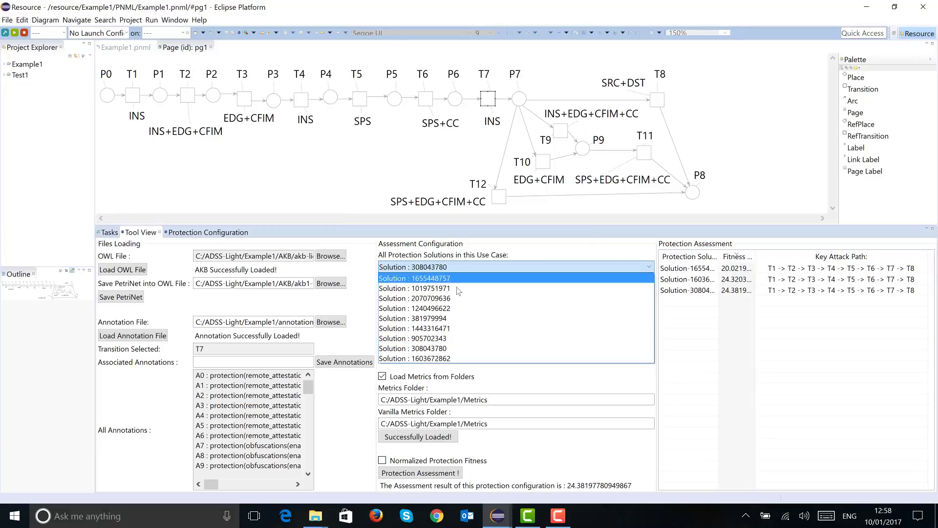
{"action": "left_click", "coordinate": [449, 318]}
{"action": "left_click", "coordinate": [439, 473]}
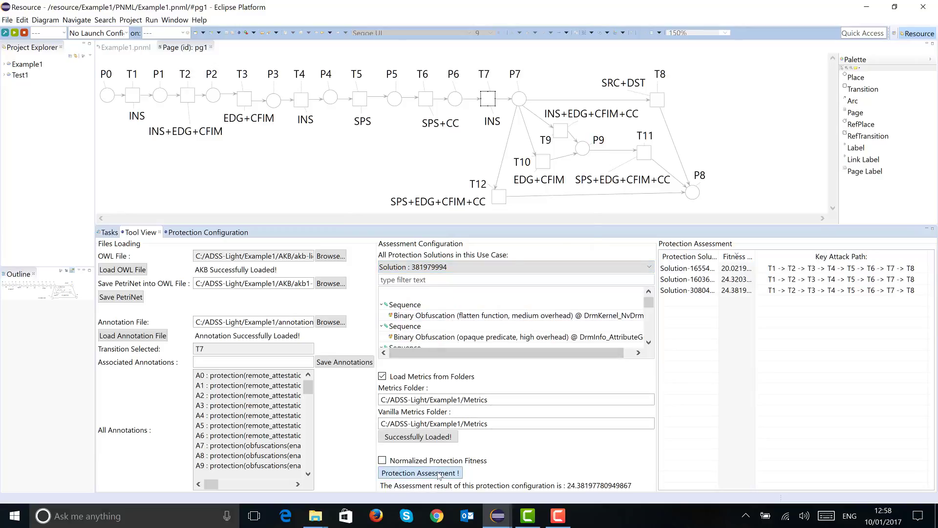
{"action": "left_click", "coordinate": [558, 303]}
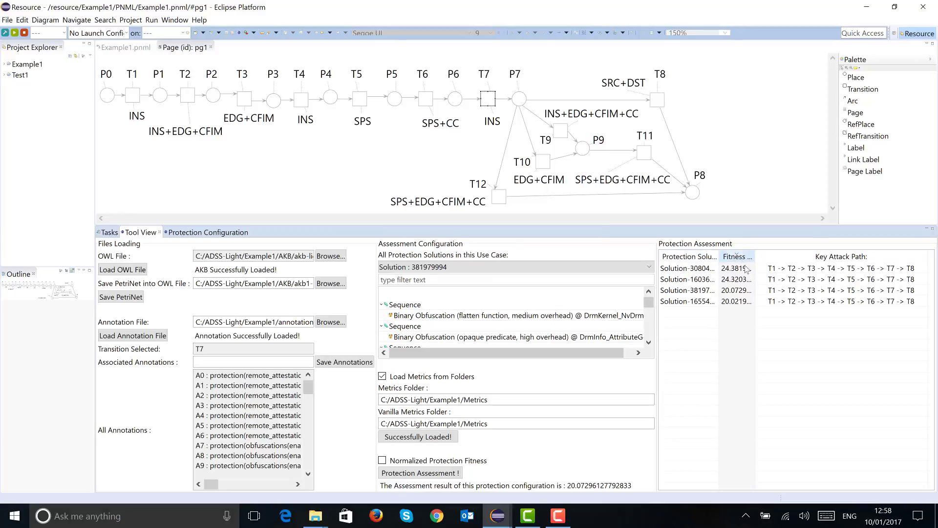
{"action": "left_click", "coordinate": [693, 268]}
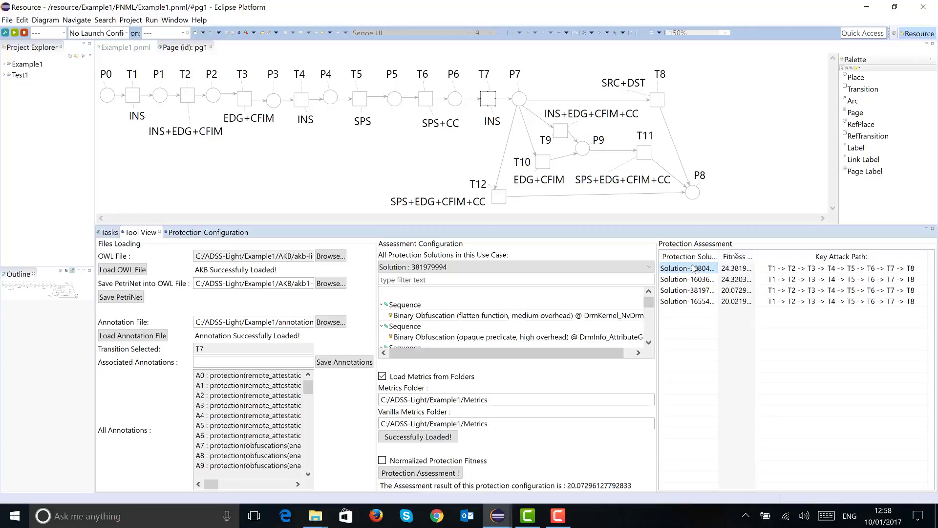